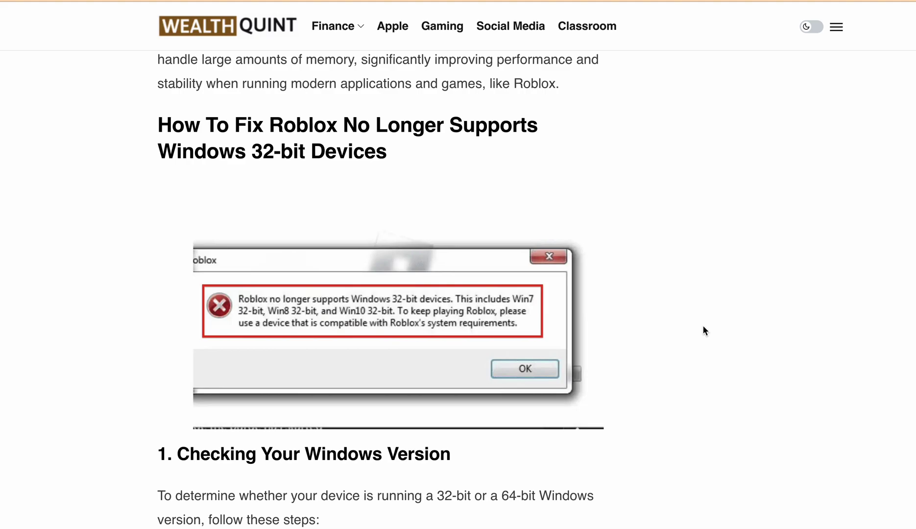
scroll(703, 330, "up", 3)
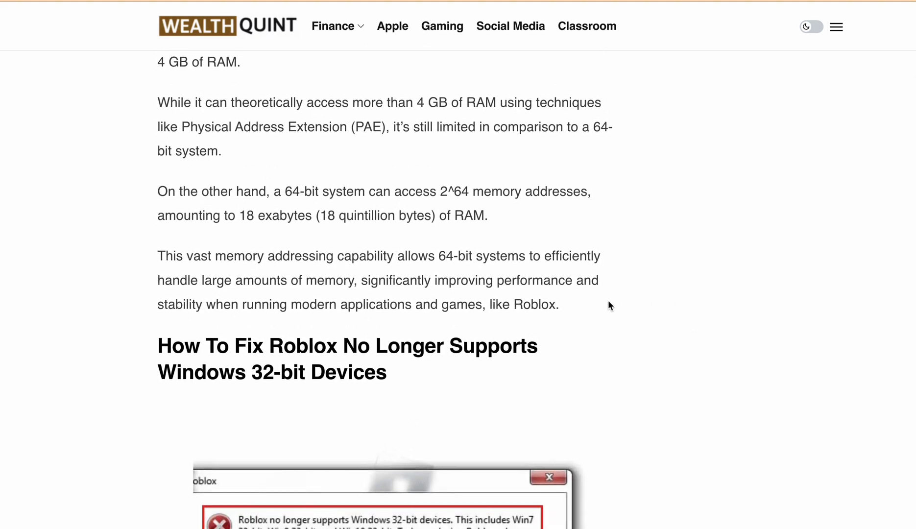
scroll(606, 300, "up", 2)
scroll(595, 314, "up", 2)
scroll(591, 317, "down", 1)
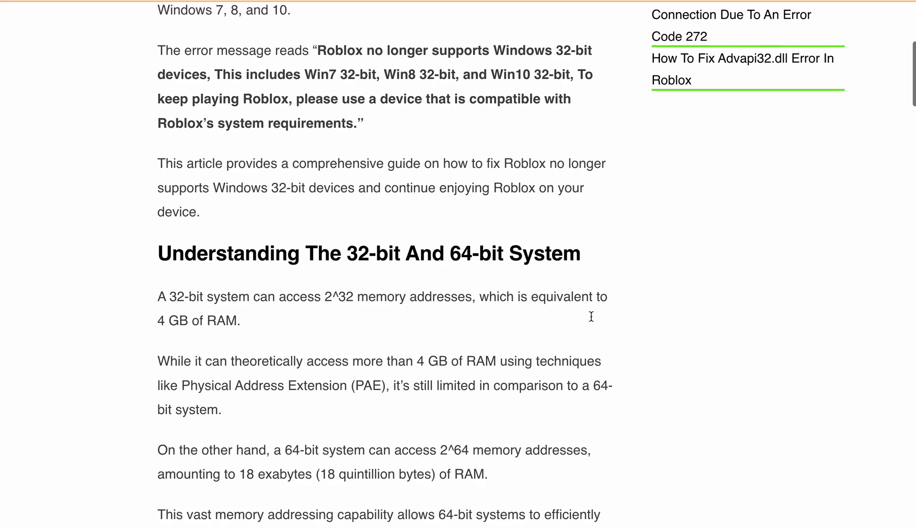
scroll(591, 320, "down", 1)
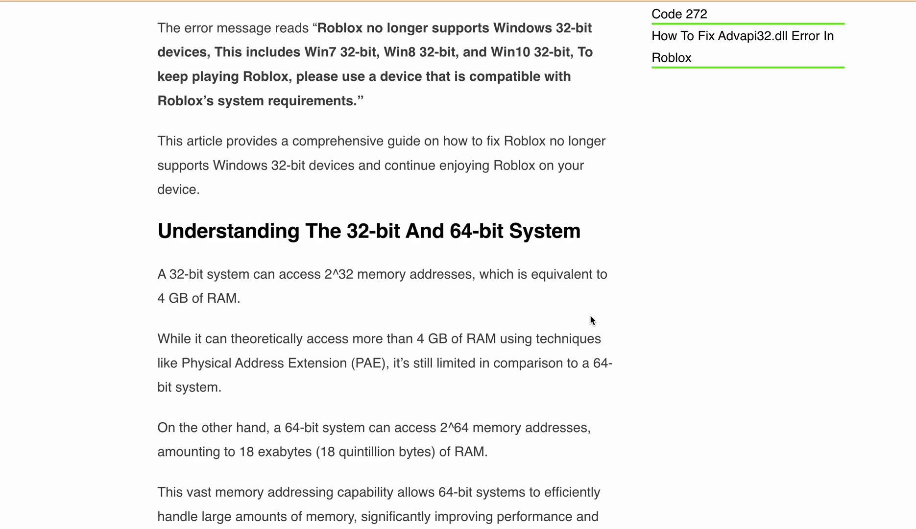
scroll(591, 317, "down", 1)
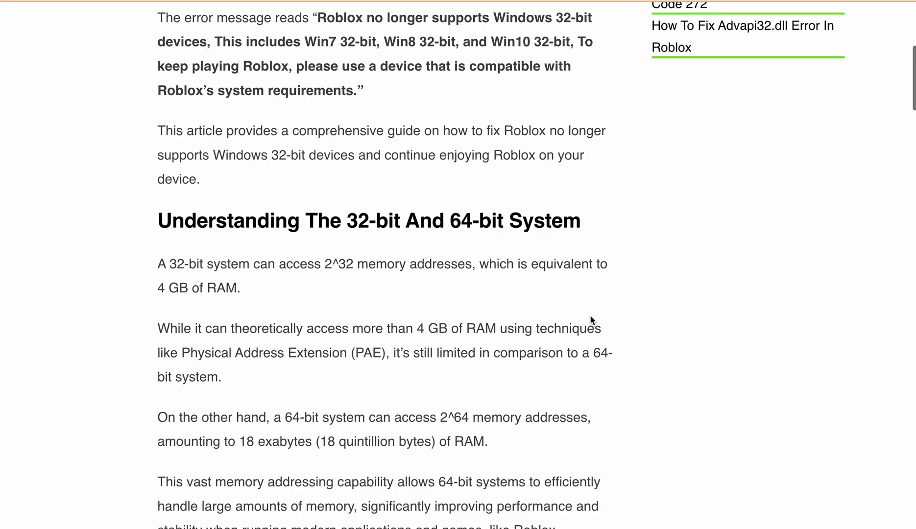
scroll(590, 320, "down", 1)
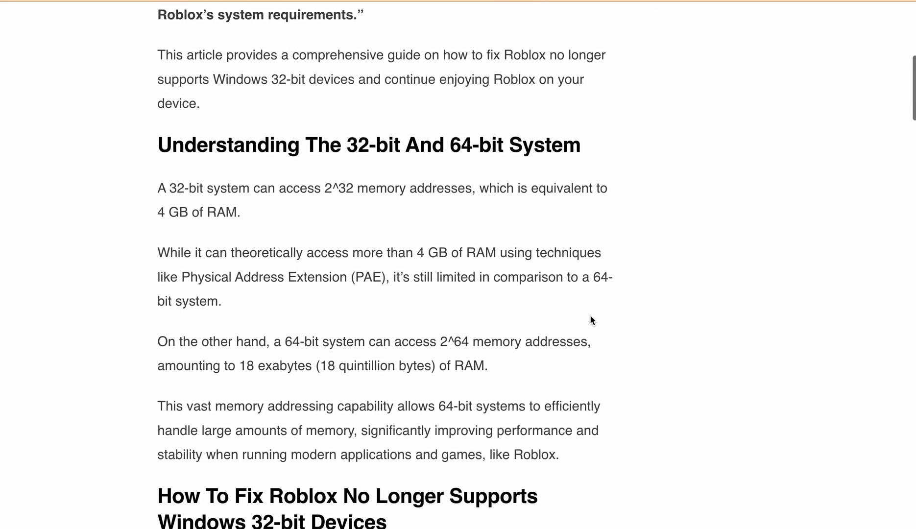
scroll(591, 319, "down", 1)
scroll(590, 320, "down", 2)
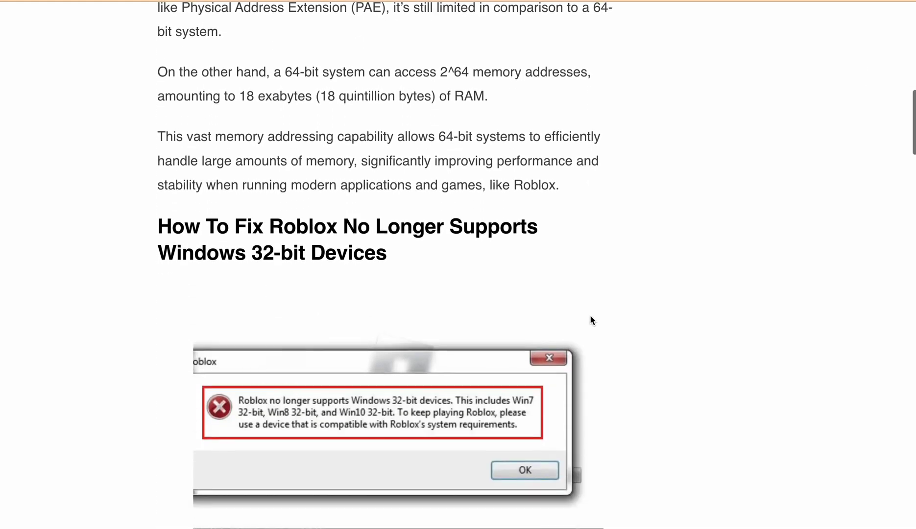
scroll(590, 319, "down", 1)
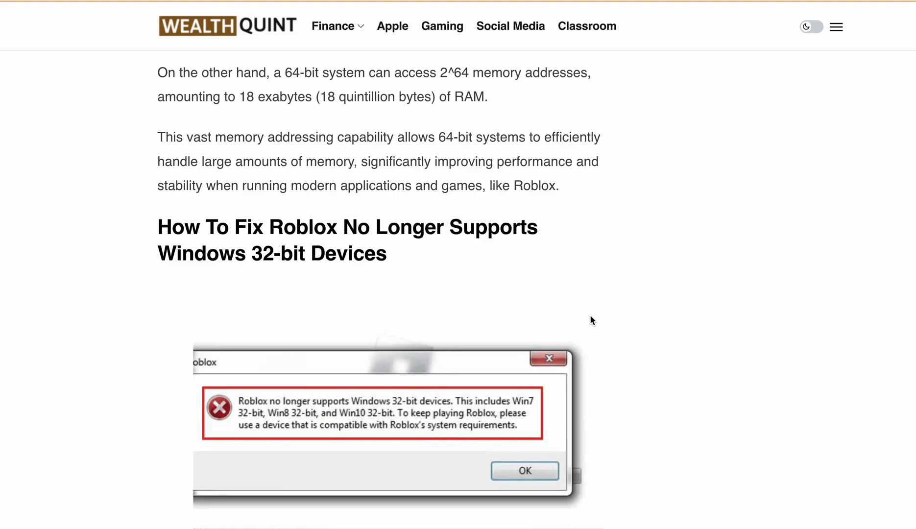
scroll(591, 319, "down", 1)
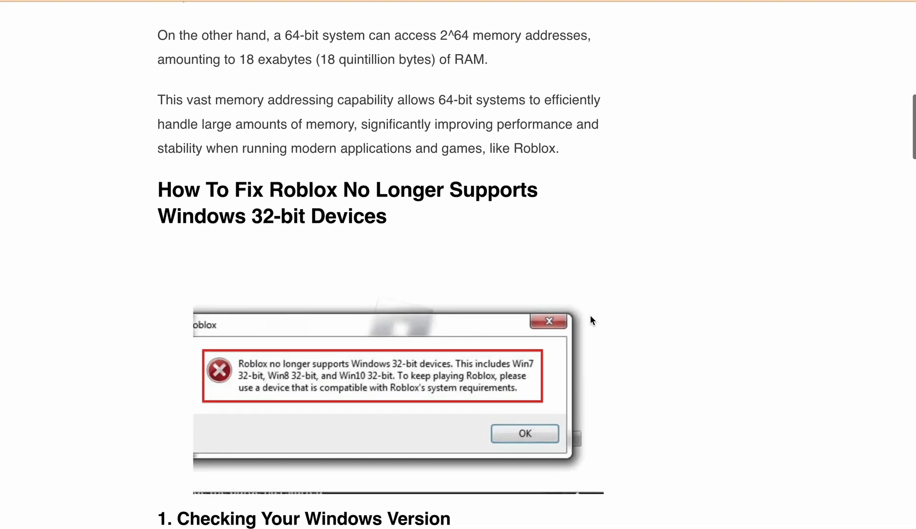
scroll(590, 320, "down", 1)
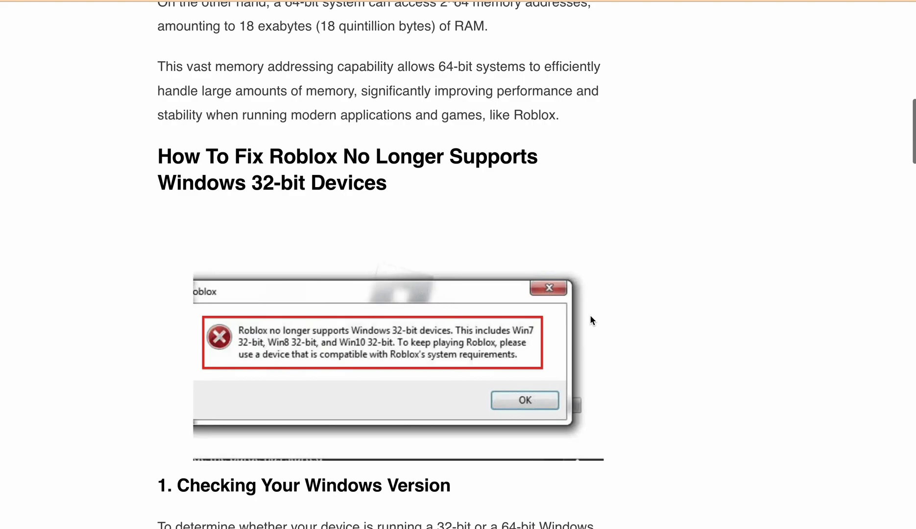
scroll(590, 319, "down", 1)
scroll(590, 320, "down", 4)
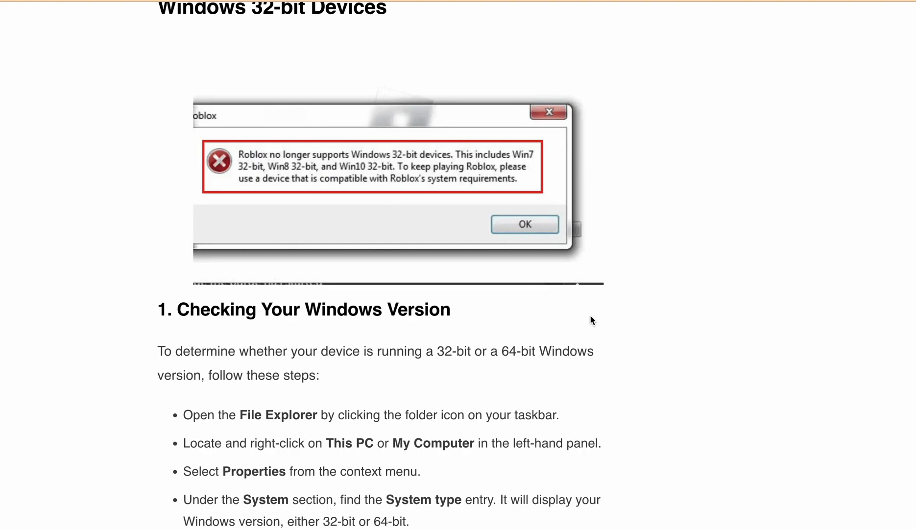
scroll(578, 347, "down", 2)
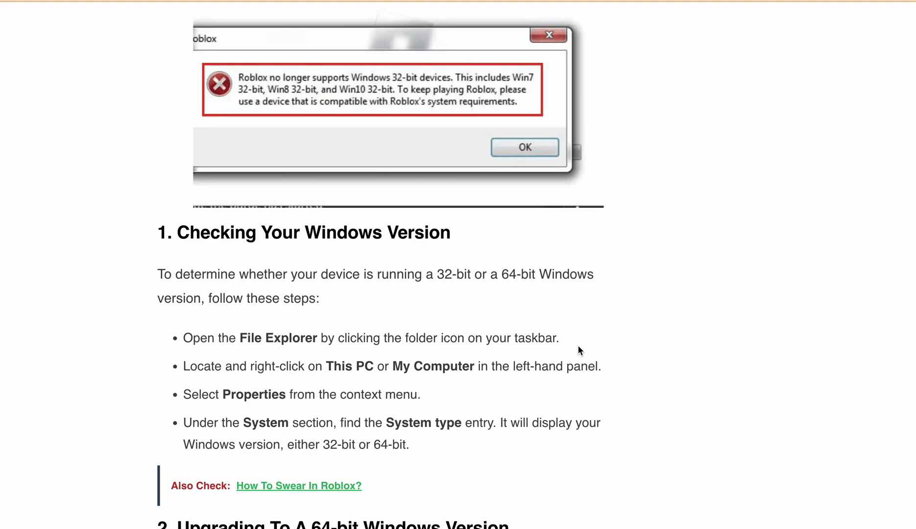
scroll(577, 344, "down", 1)
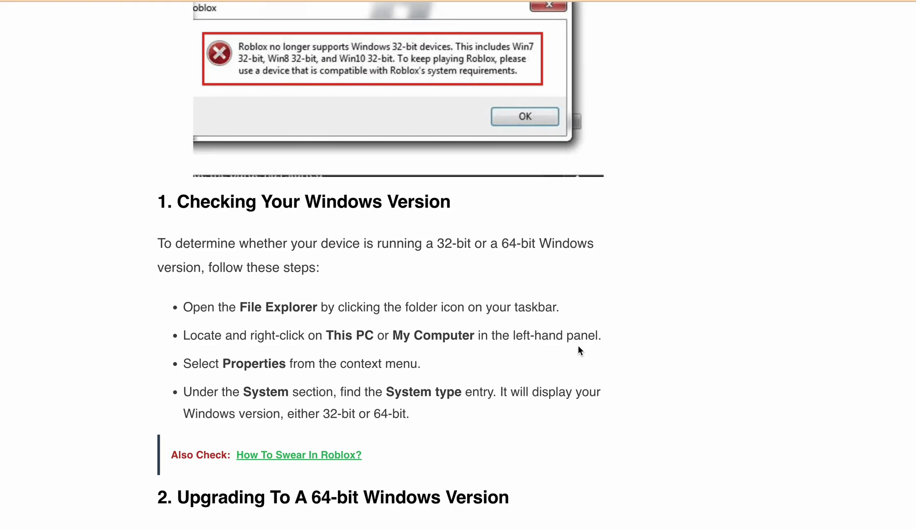
scroll(577, 350, "down", 3)
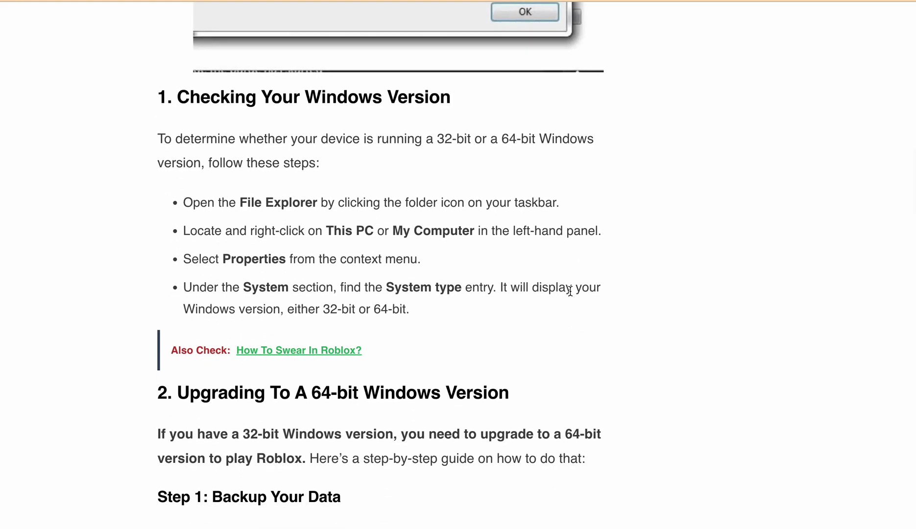
scroll(570, 291, "down", 1)
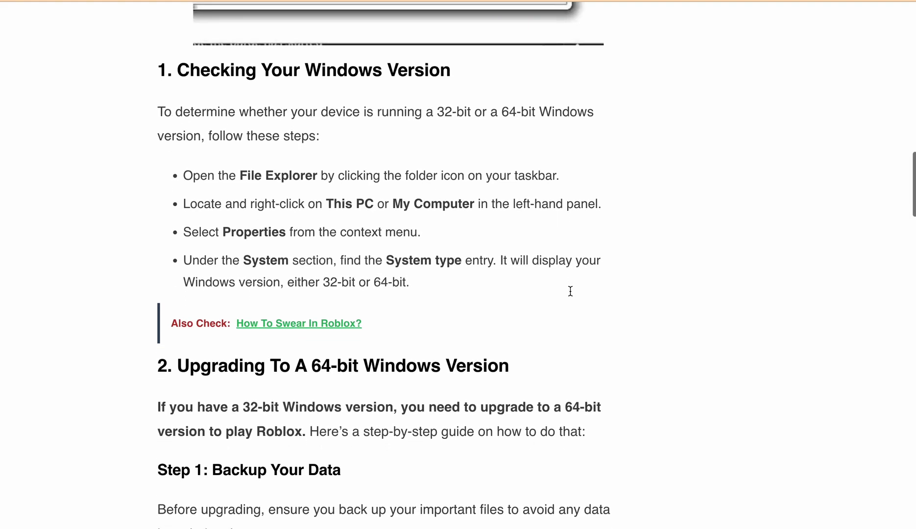
scroll(570, 291, "down", 2)
scroll(570, 291, "down", 3)
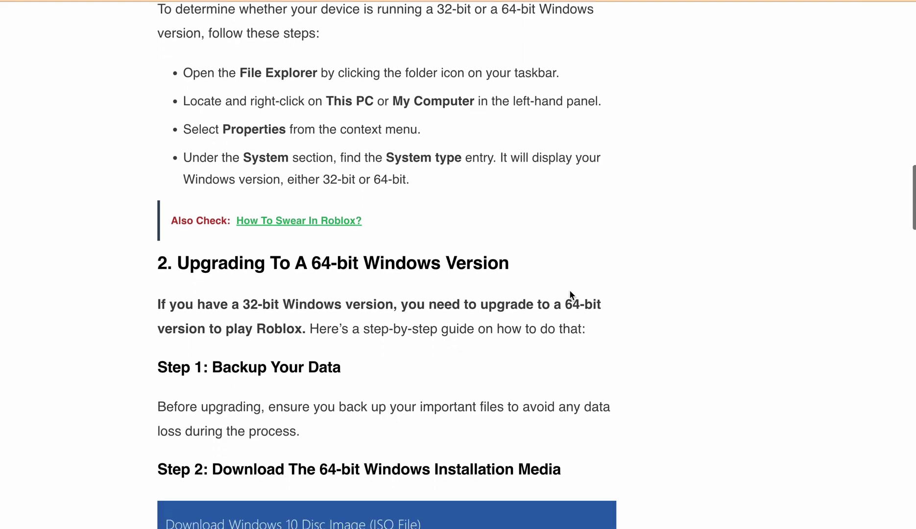
scroll(570, 291, "down", 1)
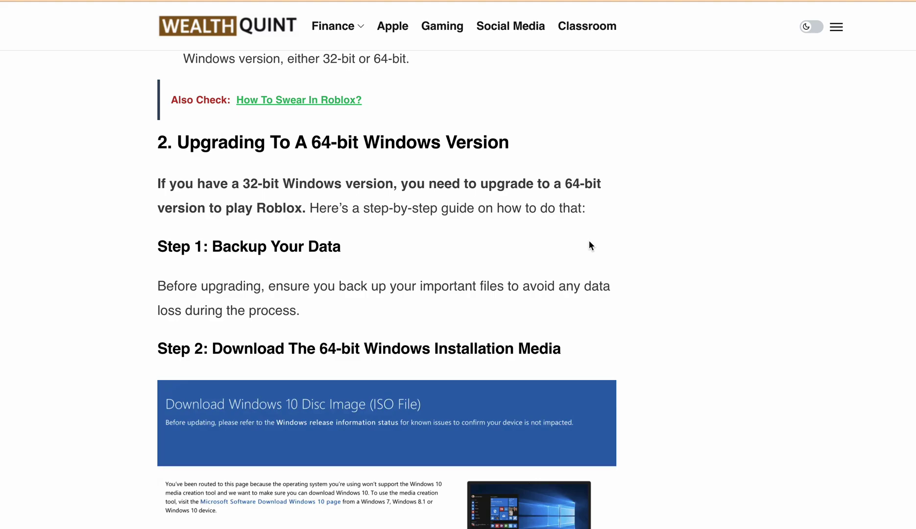
scroll(589, 245, "down", 2)
scroll(590, 240, "down", 1)
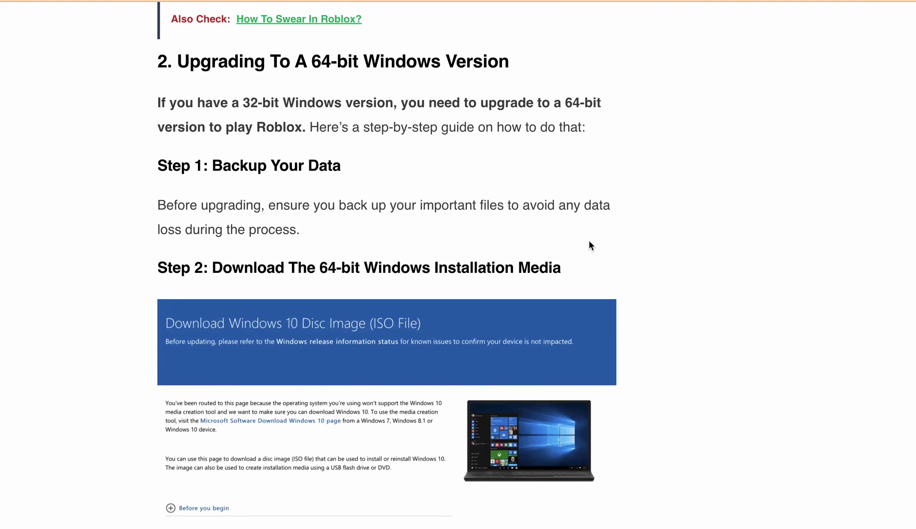
scroll(588, 246, "down", 1)
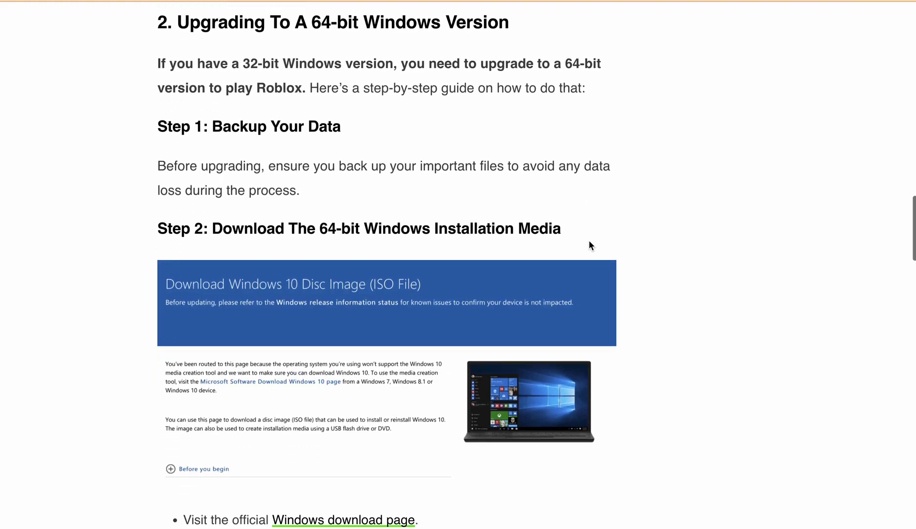
scroll(589, 245, "down", 4)
scroll(588, 245, "down", 1)
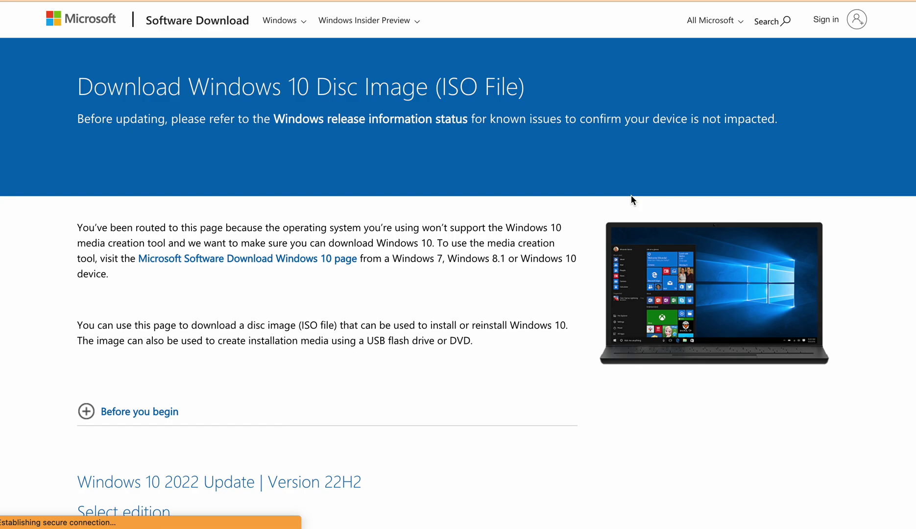
scroll(368, 304, "down", 2)
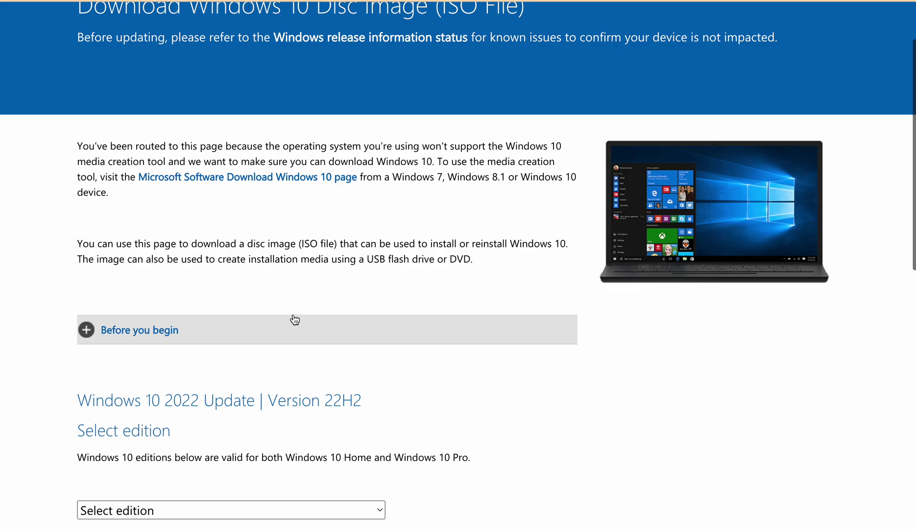
Step: Expand 'Before you begin' and select the Windows 10 (multi-edition ISO) edition
left_click(147, 330)
scroll(339, 322, "down", 5)
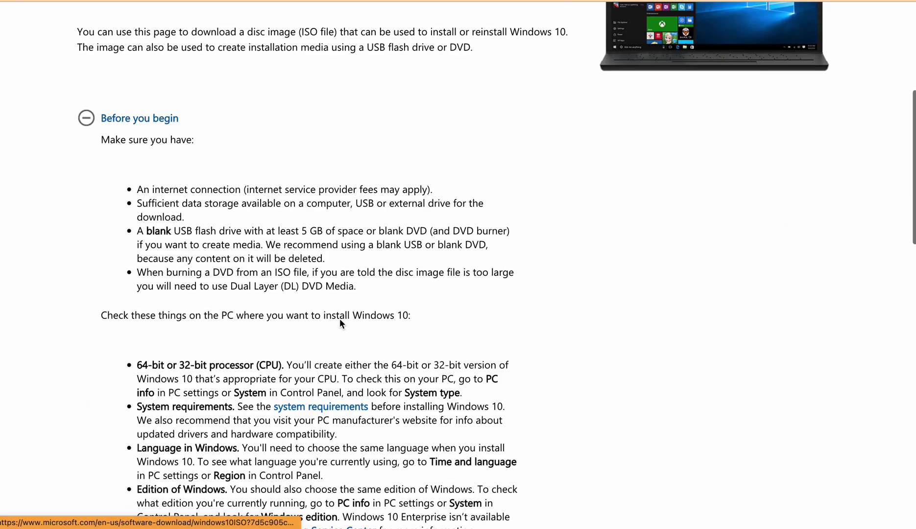
scroll(339, 318, "down", 3)
scroll(339, 318, "down", 3)
scroll(339, 318, "down", 8)
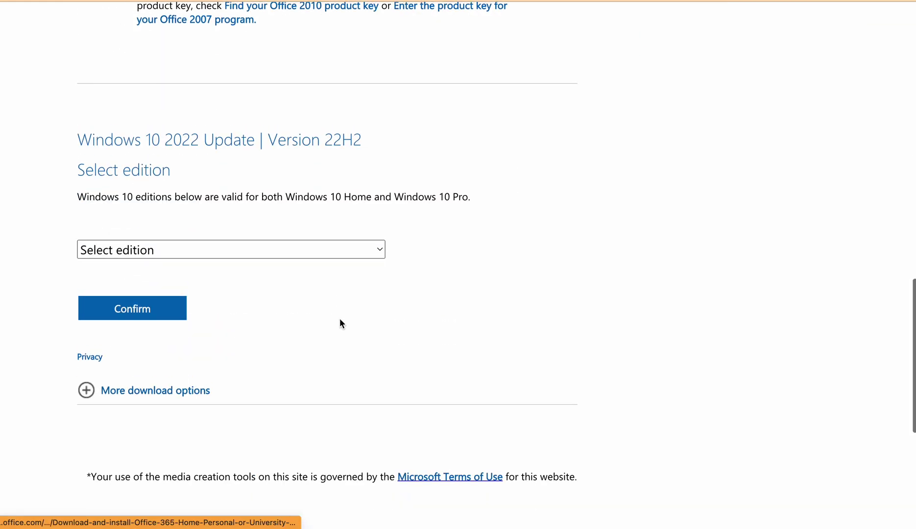
left_click(222, 252)
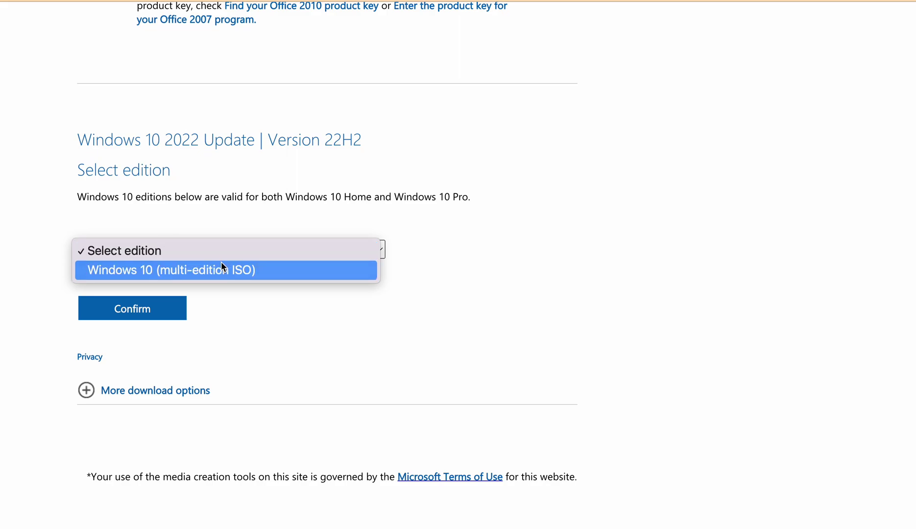
left_click(221, 269)
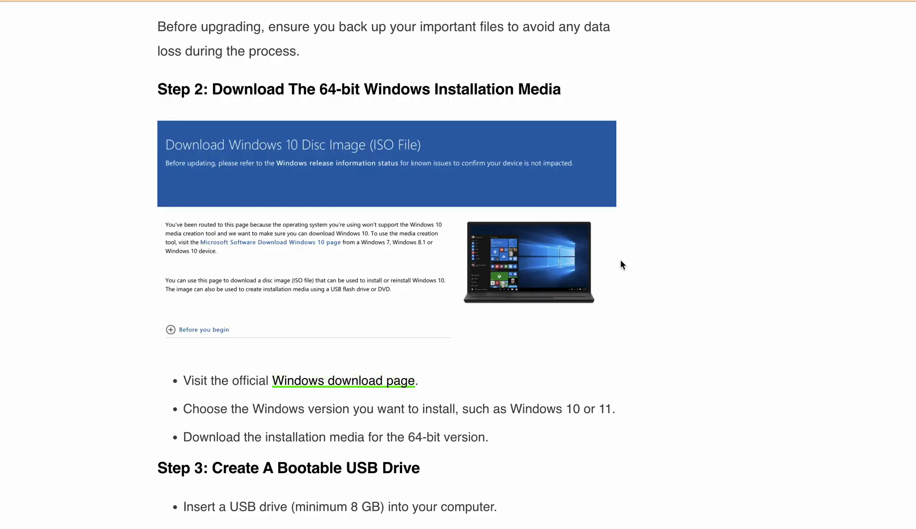
scroll(621, 264, "down", 3)
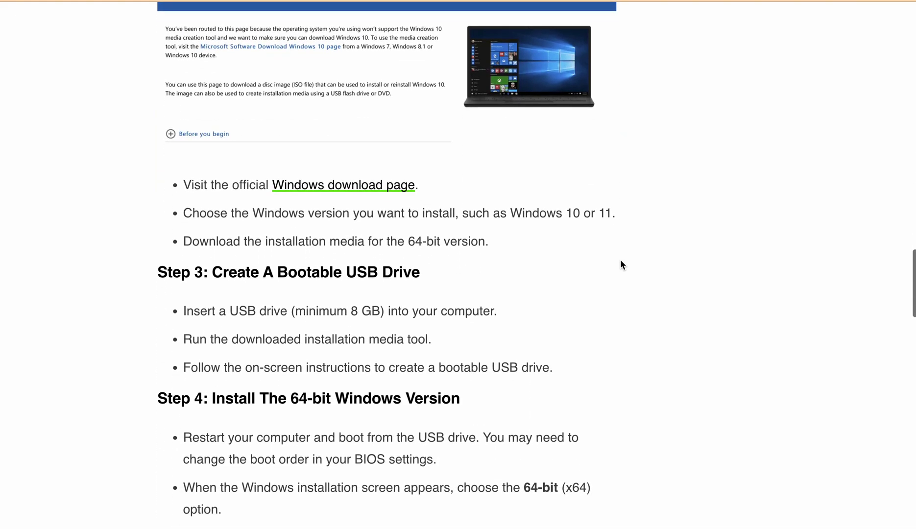
scroll(620, 264, "down", 1)
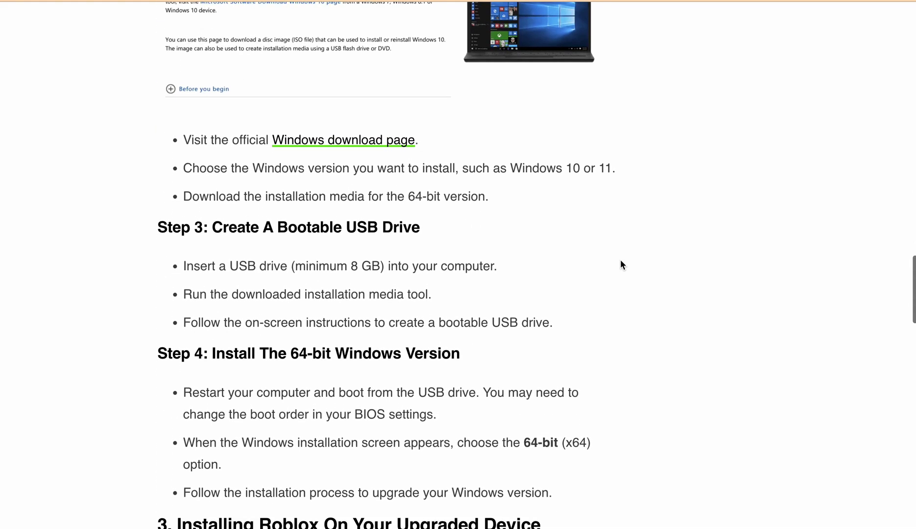
scroll(621, 264, "down", 2)
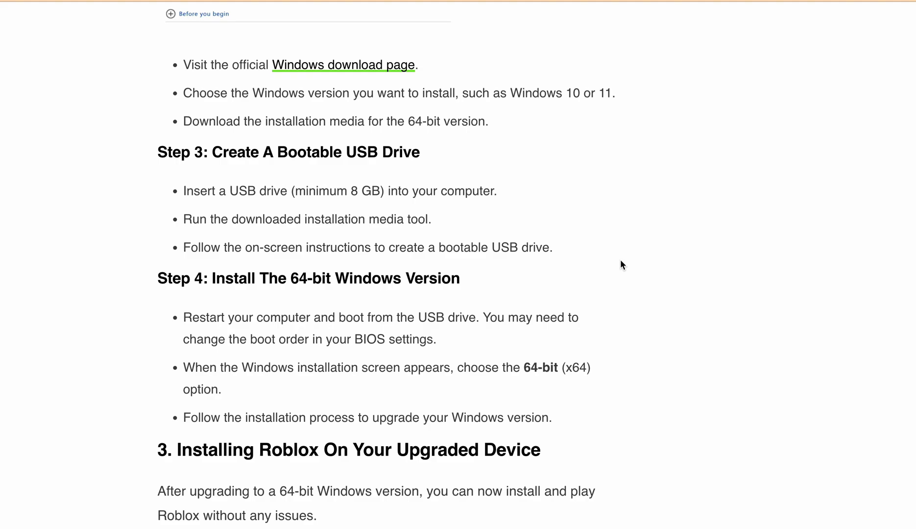
scroll(621, 260, "down", 1)
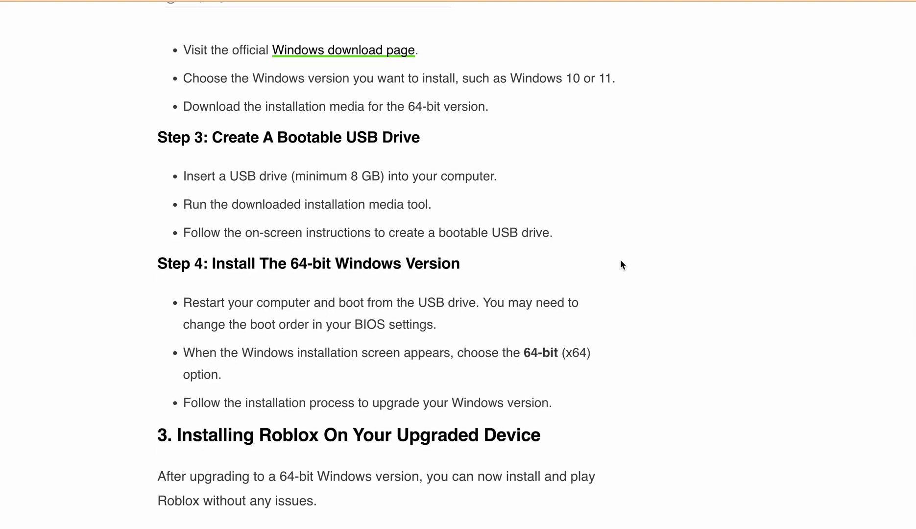
scroll(621, 264, "up", 2)
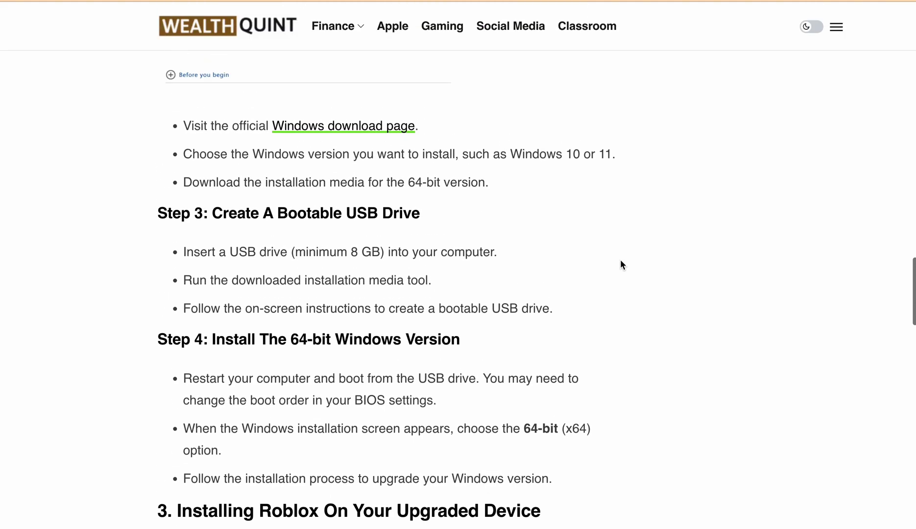
scroll(621, 265, "down", 1)
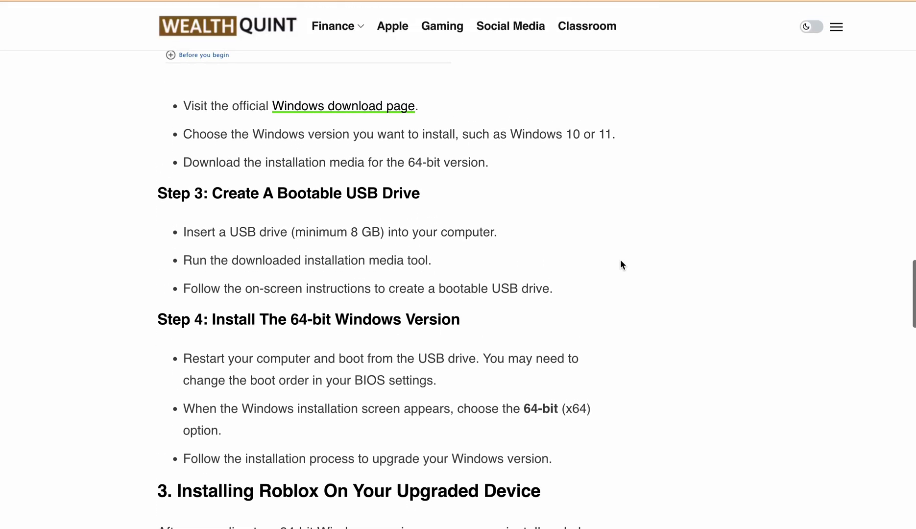
scroll(620, 264, "down", 2)
scroll(621, 265, "down", 1)
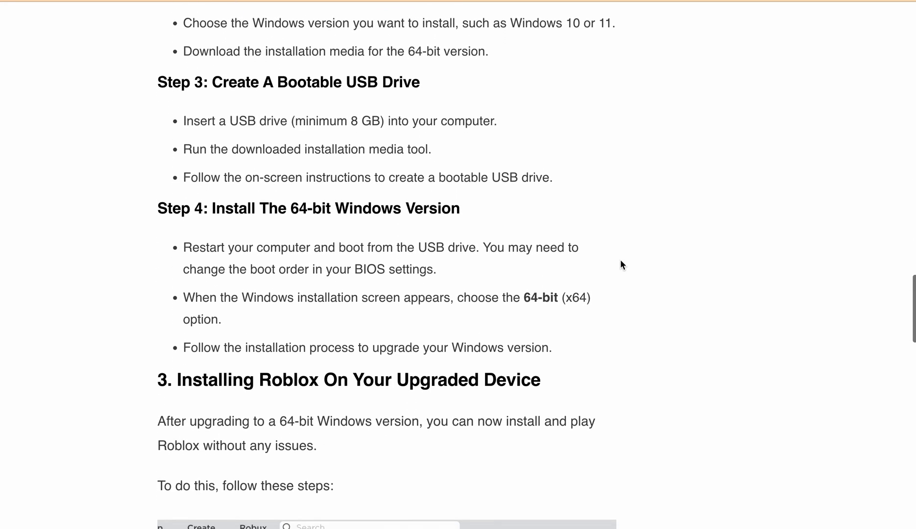
scroll(620, 265, "down", 1)
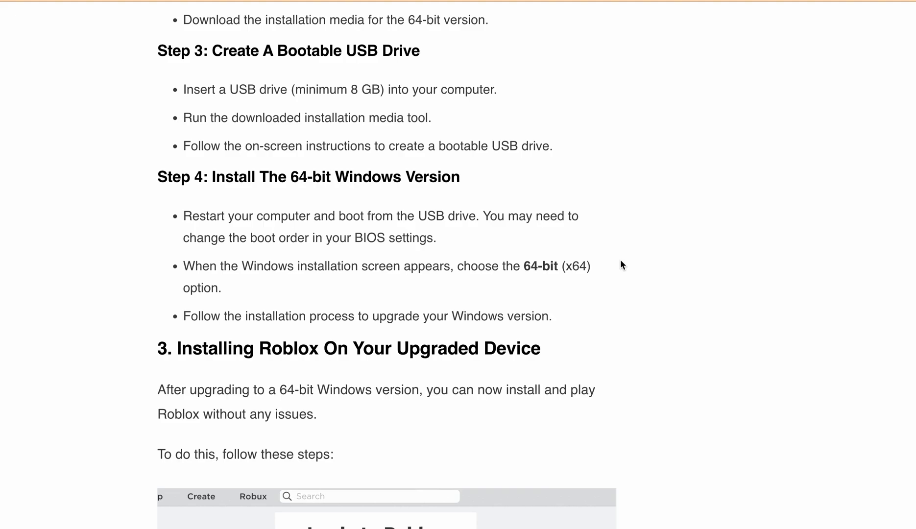
scroll(620, 265, "down", 1)
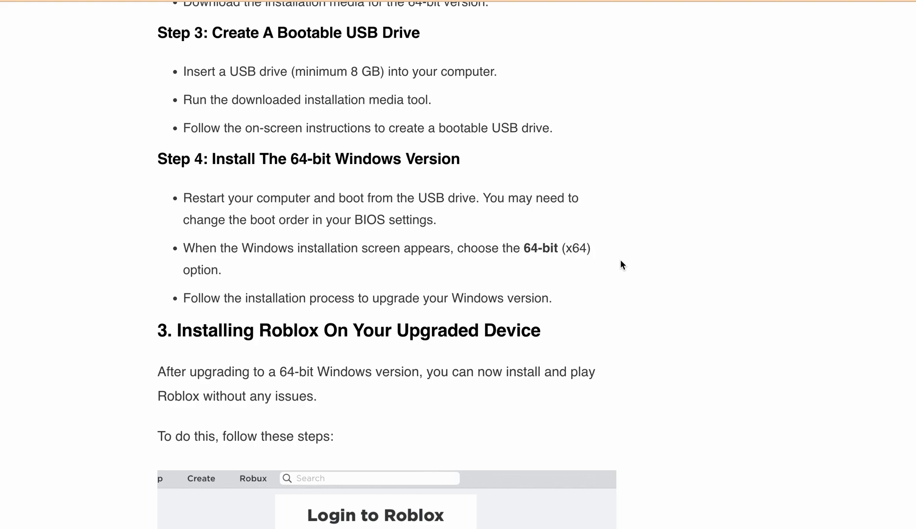
scroll(621, 260, "down", 1)
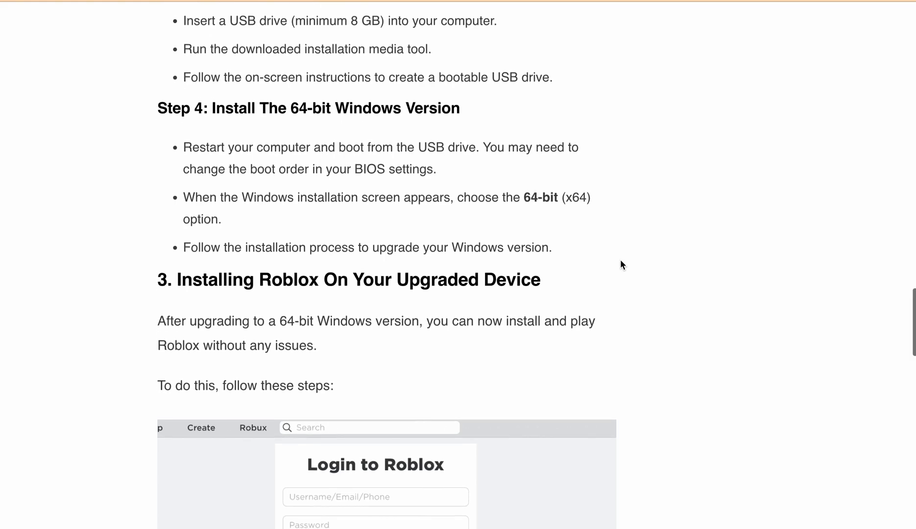
scroll(620, 260, "down", 1)
scroll(621, 260, "down", 1)
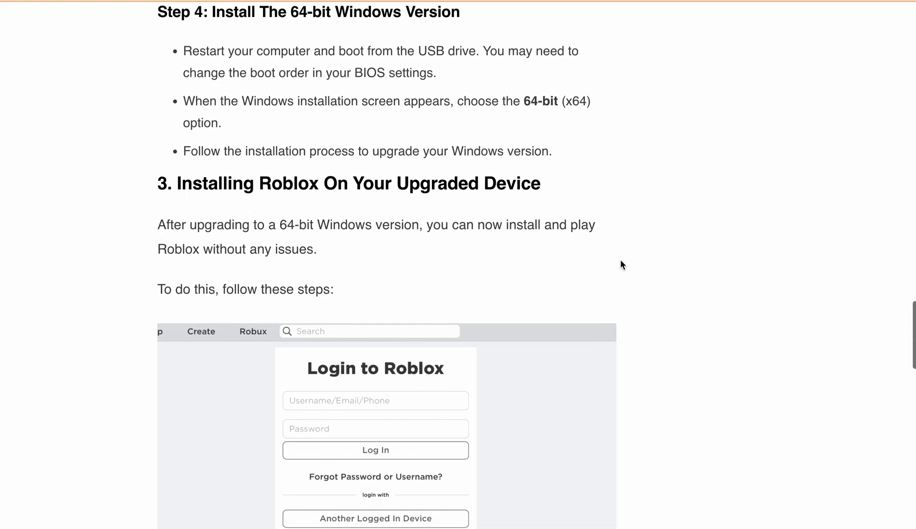
scroll(620, 265, "down", 1)
scroll(621, 264, "down", 3)
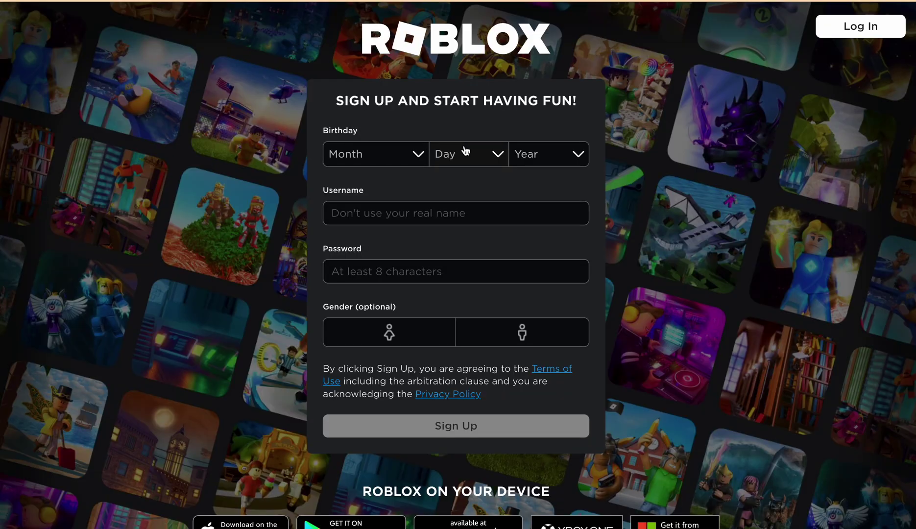
Step: Use the top-right Log In button to reach the Login to Roblox page
left_click(849, 26)
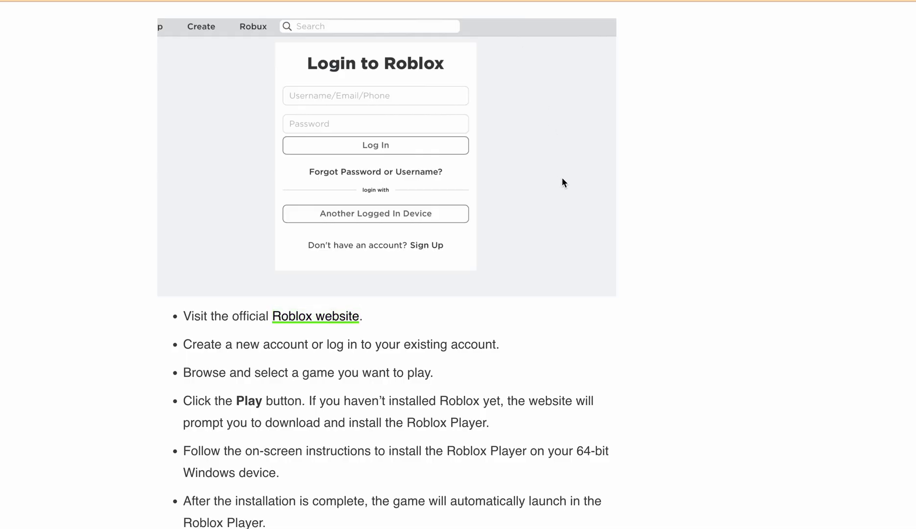
scroll(609, 203, "down", 2)
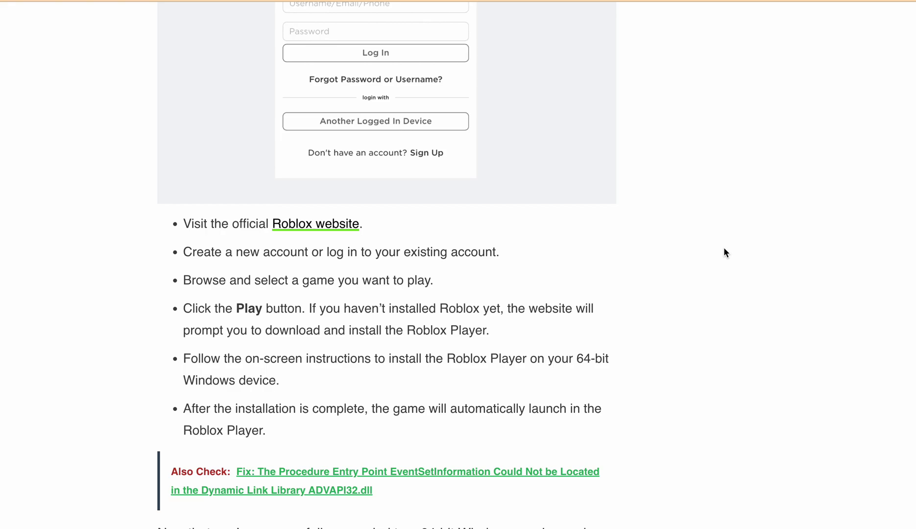
scroll(724, 248, "down", 1)
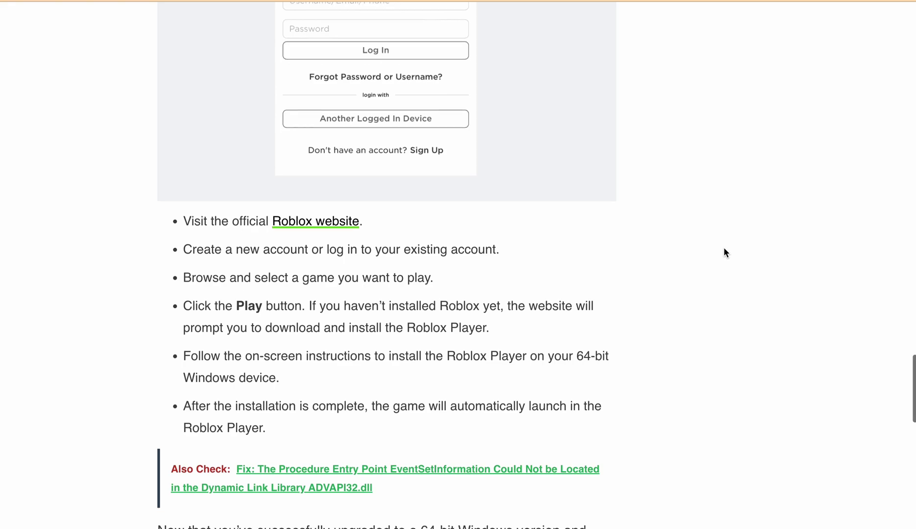
scroll(724, 251, "down", 1)
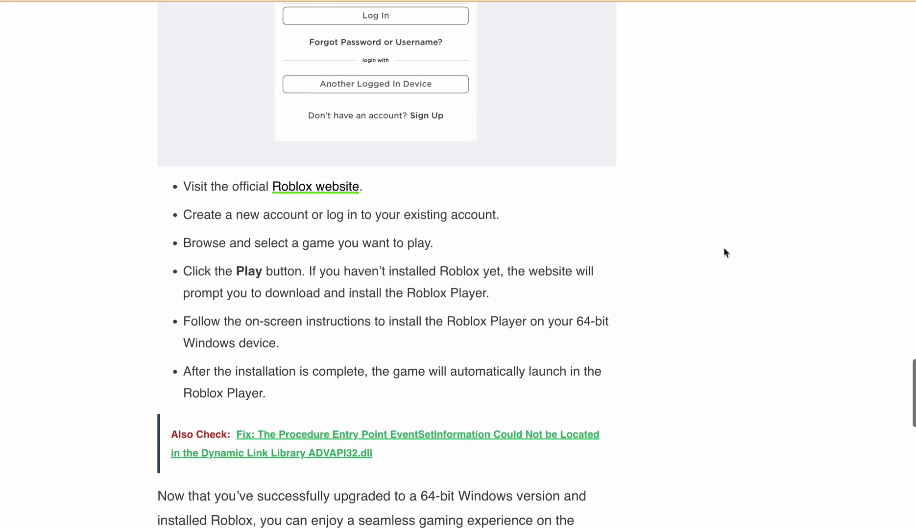
scroll(724, 252, "down", 1)
scroll(724, 252, "down", 2)
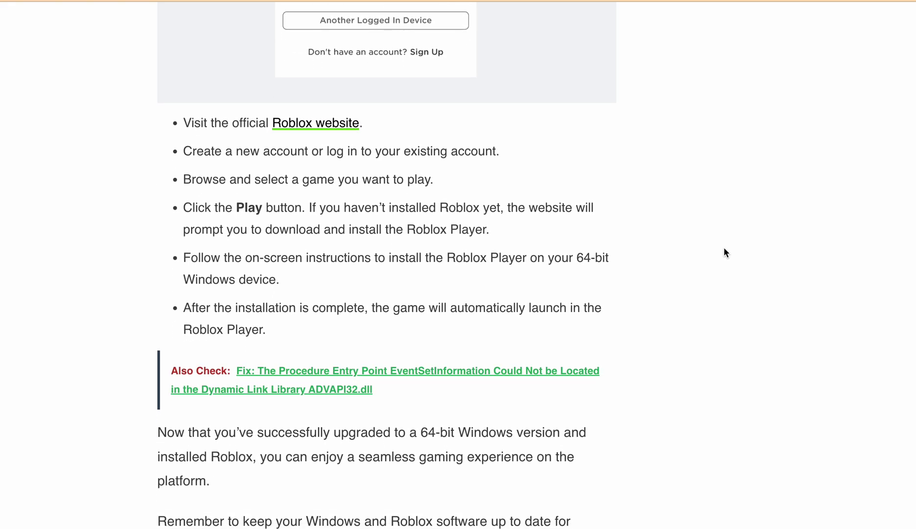
scroll(723, 249, "up", 2)
scroll(723, 249, "up", 8)
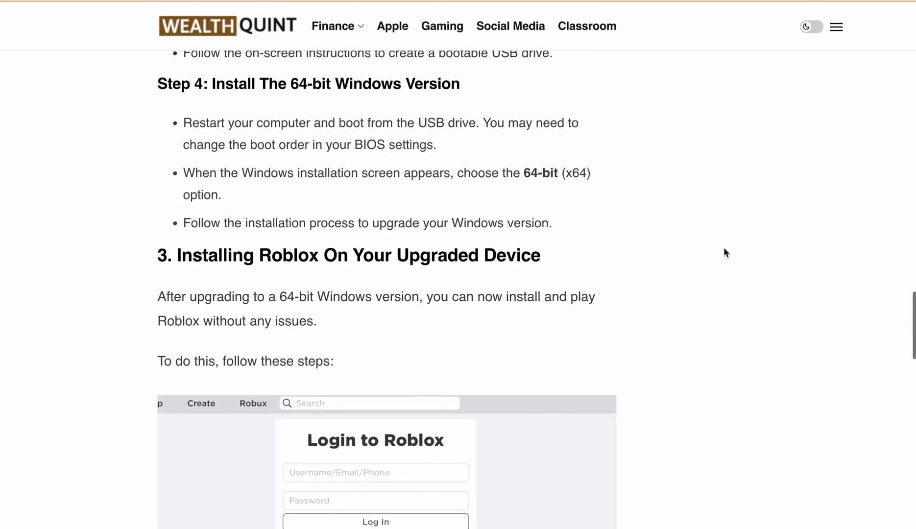
scroll(724, 252, "up", 1)
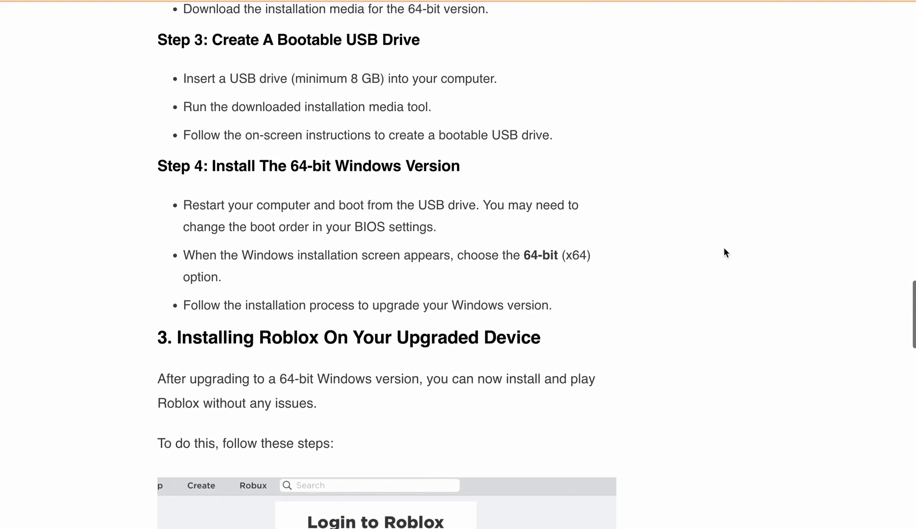
scroll(723, 247, "up", 2)
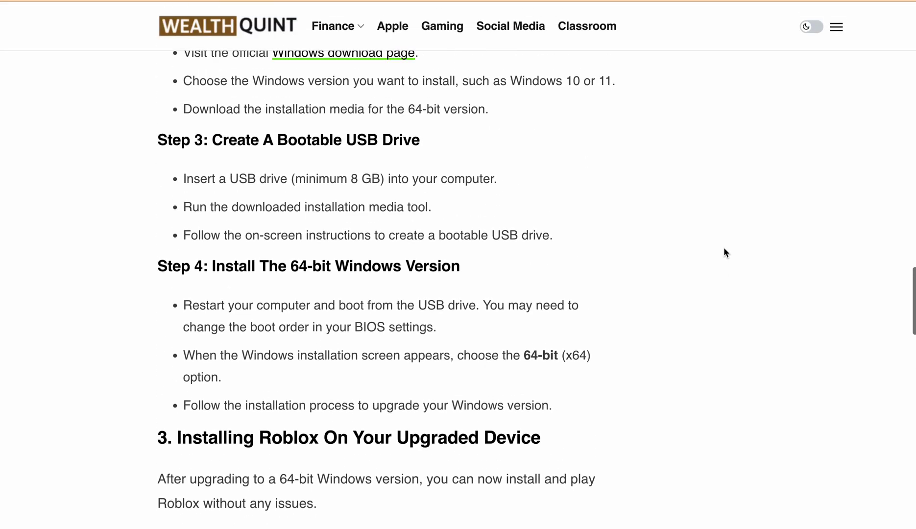
scroll(724, 252, "up", 6)
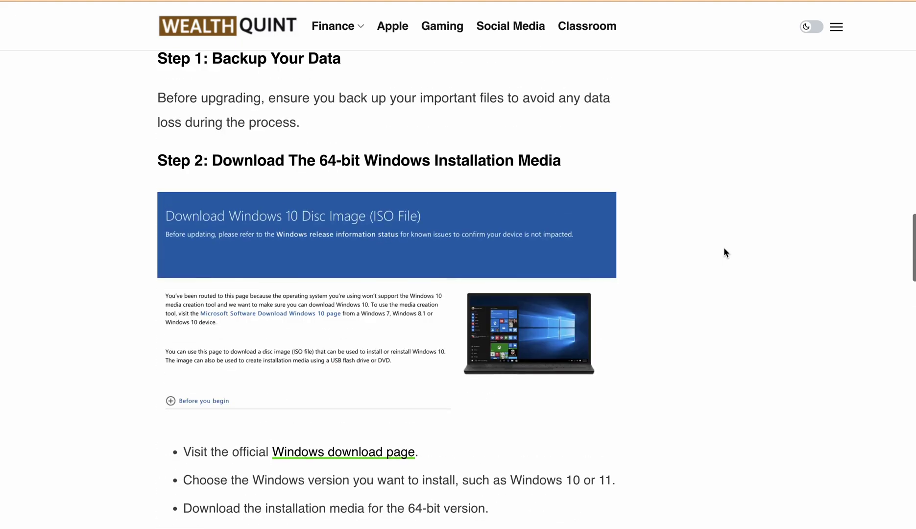
scroll(723, 252, "up", 2)
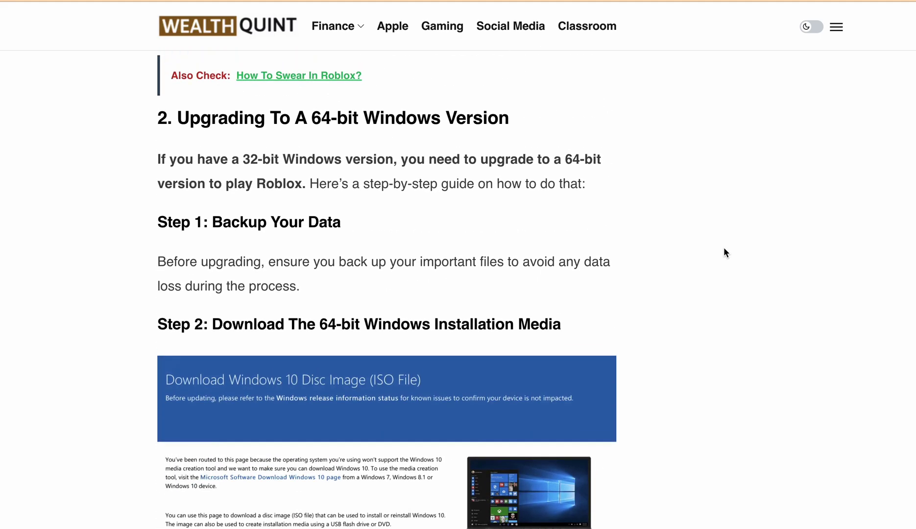
scroll(723, 252, "up", 1)
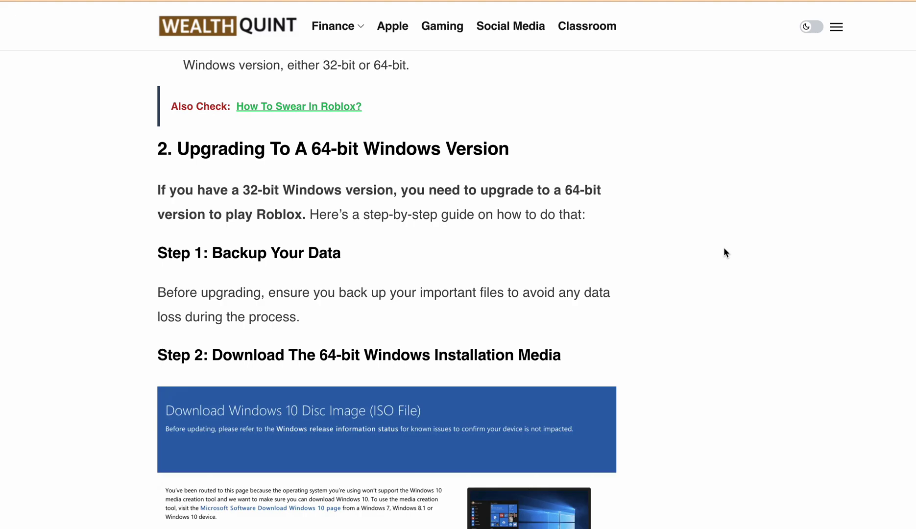
scroll(723, 252, "up", 5)
scroll(724, 253, "up", 3)
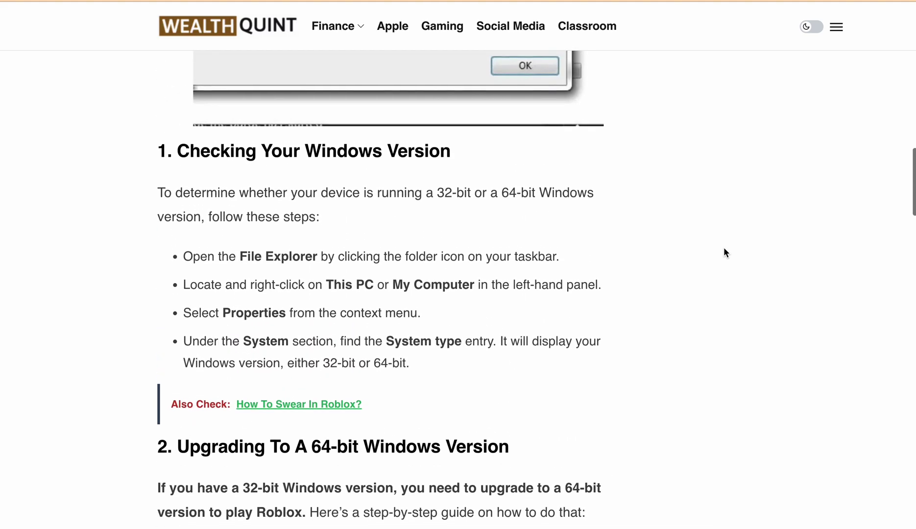
scroll(723, 252, "up", 7)
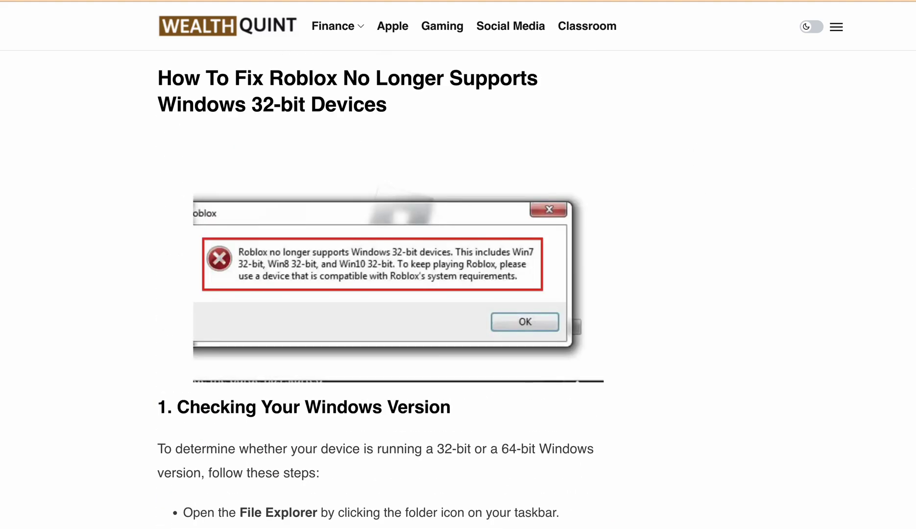